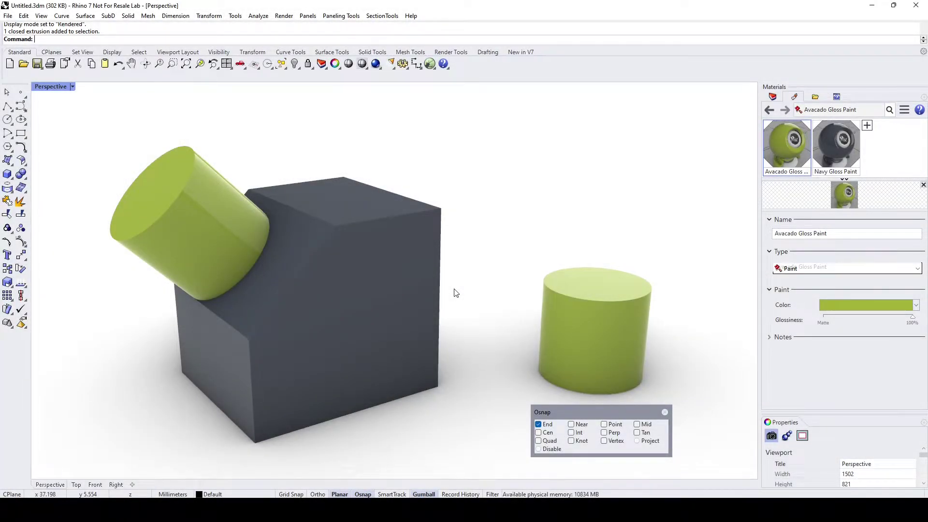
Delete the tilted cylinder sitting on the chamfered box, keeping the upright green cylinder
right_drag(466, 300, 473, 296)
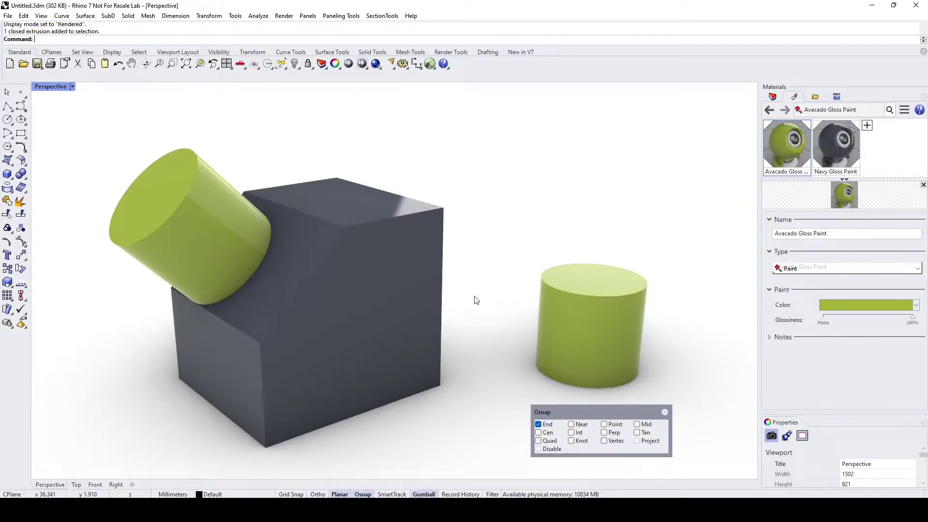
click(567, 324)
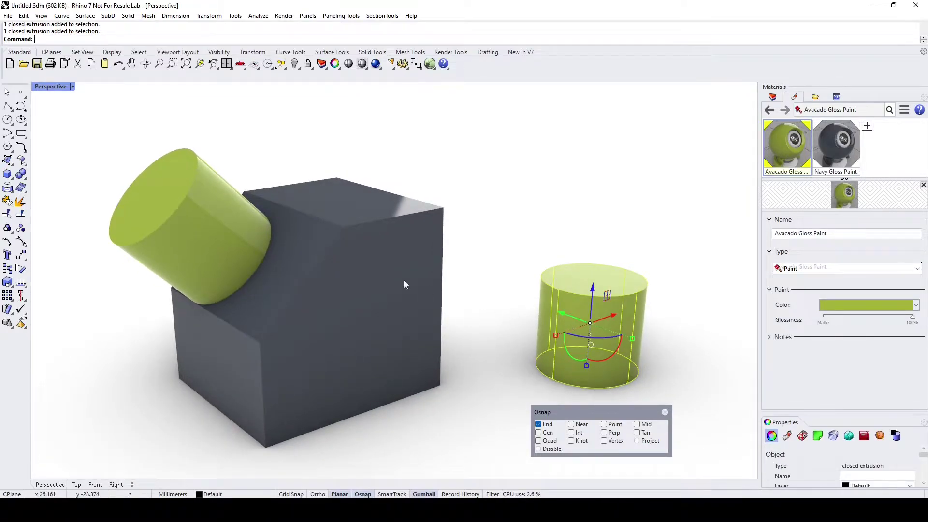
right_drag(404, 280, 276, 266)
click(248, 225)
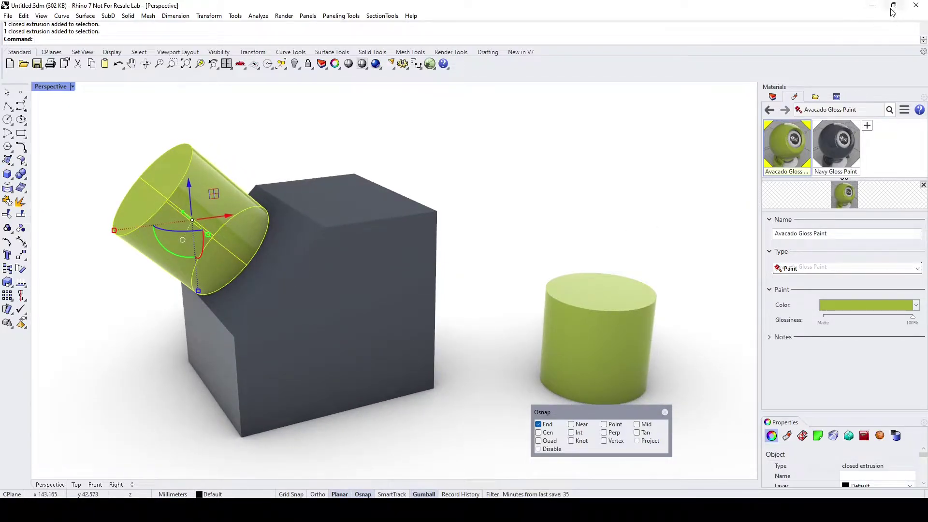
right_drag(501, 245, 520, 253)
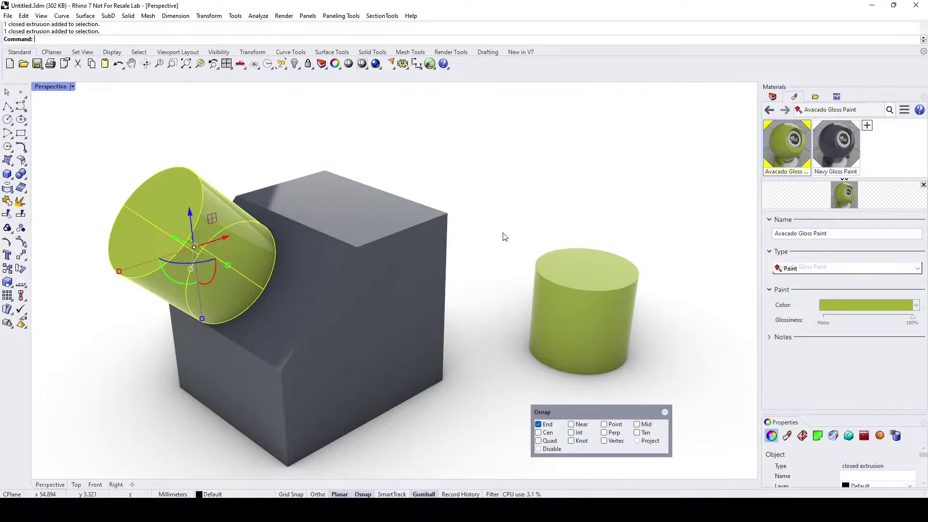
right_drag(501, 237, 421, 196)
key(Escape)
click(212, 208)
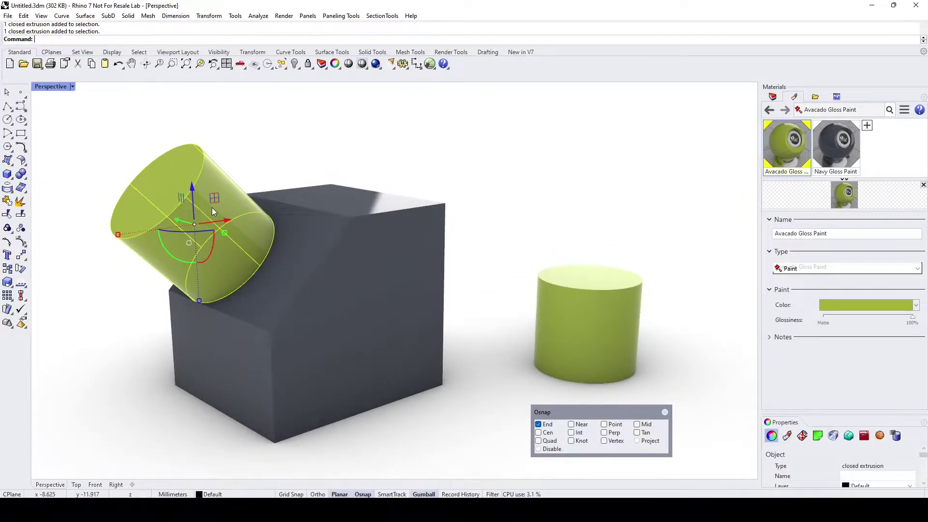
key(Delete)
Switch the Perspective viewport to Shaded display and orbit to a lower, closer view
click(49, 87)
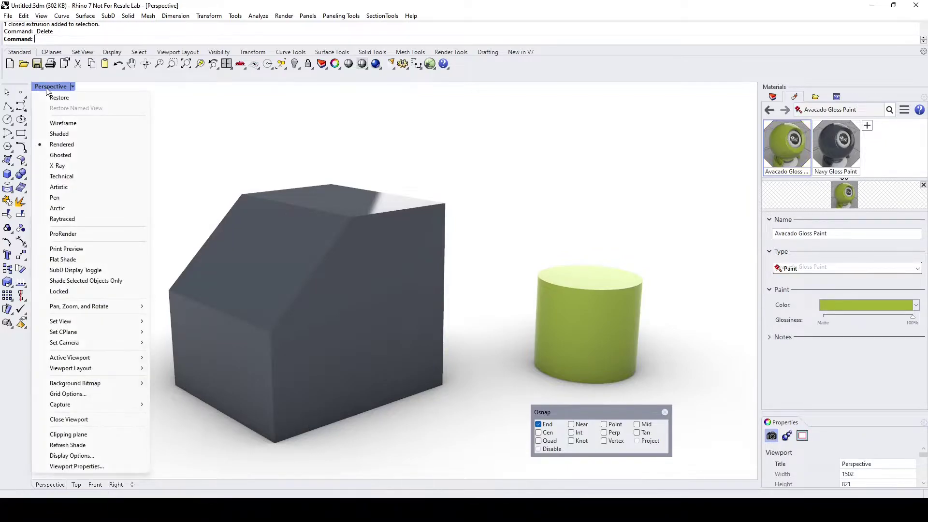
click(59, 133)
mouse_move(87, 145)
right_down()
mouse_move(237, 213)
mouse_move(240, 231)
mouse_move(208, 261)
right_up()
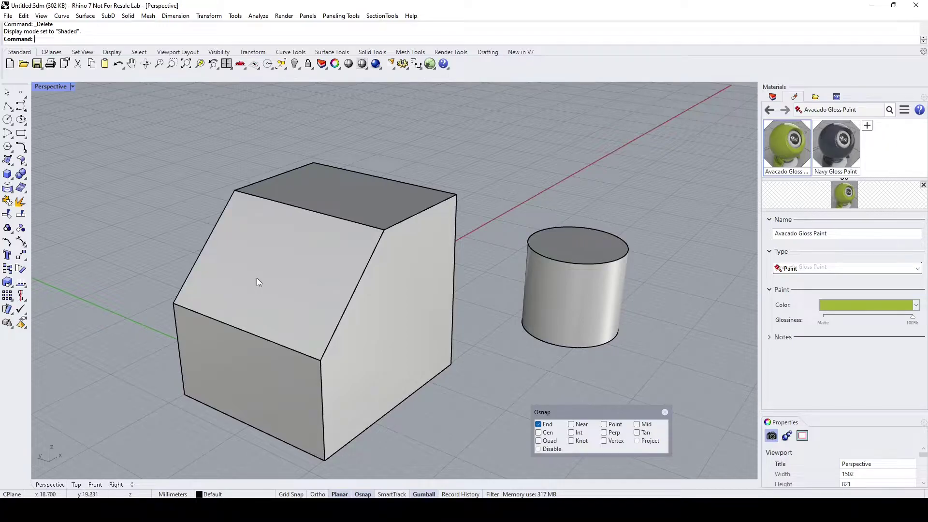
mouse_move(225, 277)
right_down()
mouse_move(213, 275)
mouse_move(221, 267)
right_up()
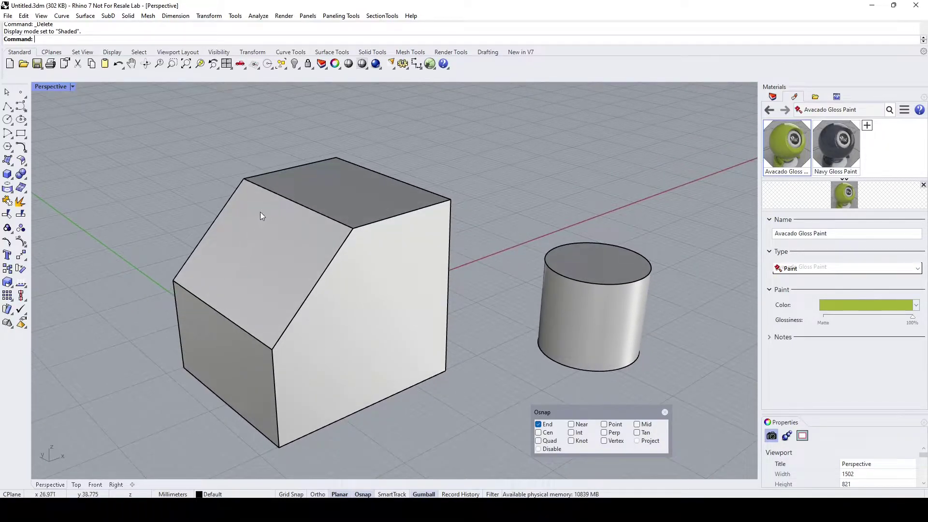
right_drag(260, 215, 232, 268)
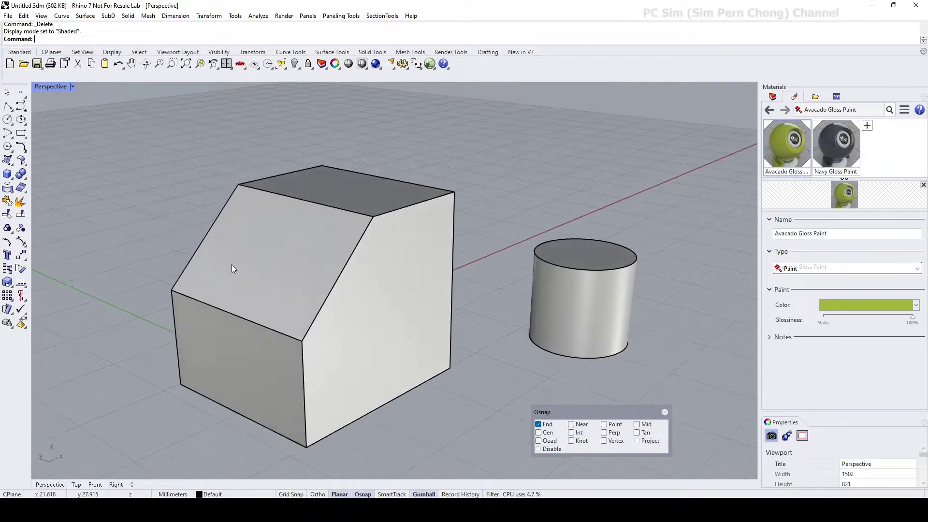
scroll(232, 269, up, 3)
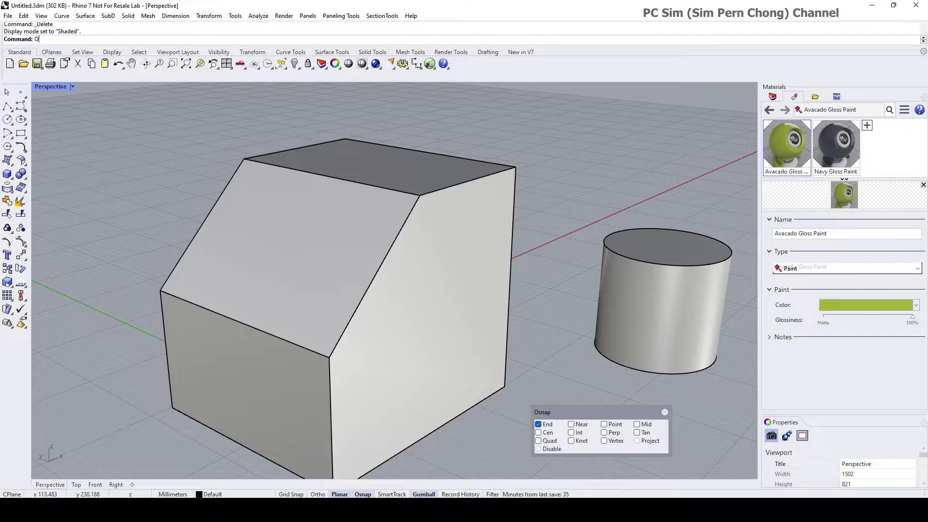
Offset the slanted face's left edge 6 units across the face with OffsetCrvOnSrf
text(OffsetCrvOnSrf)
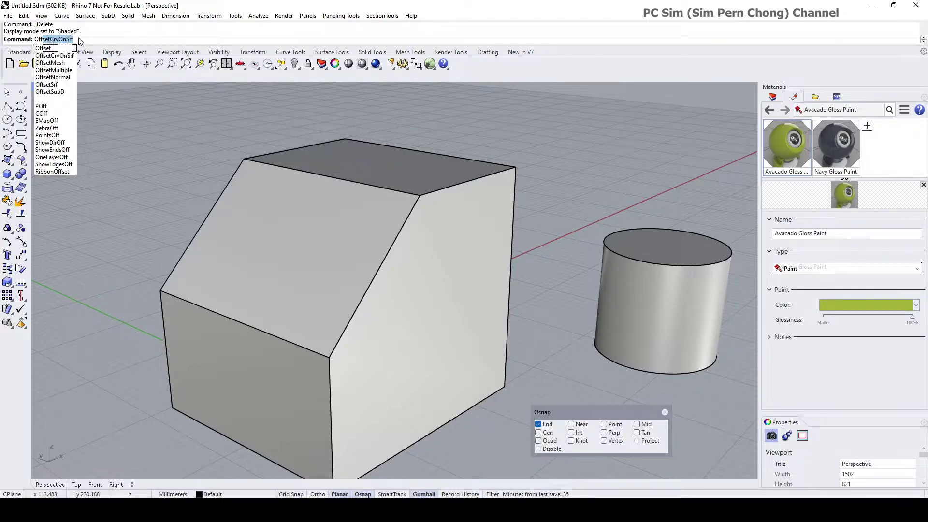
key(Return)
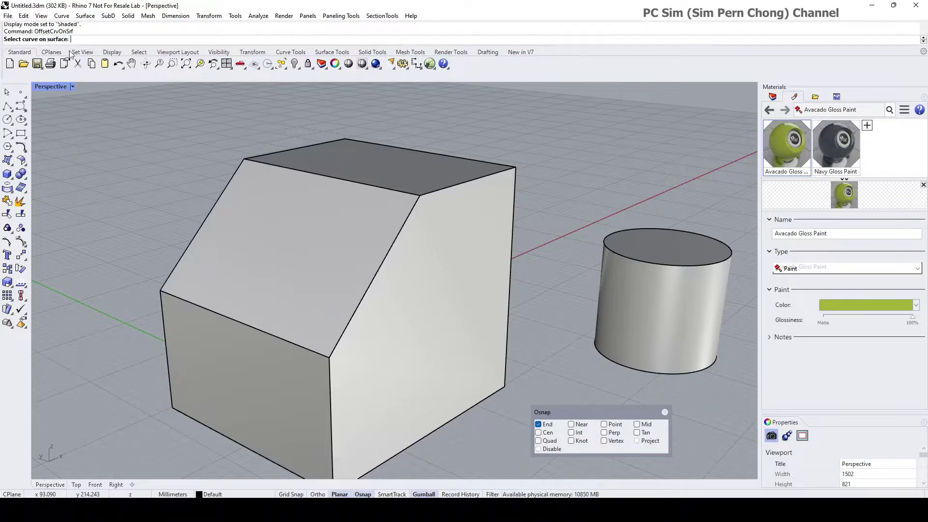
click(186, 254)
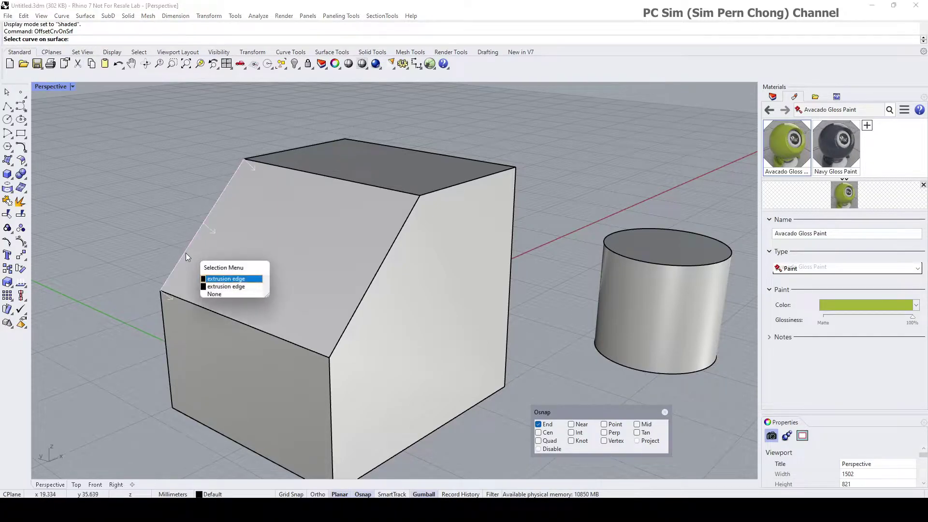
click(233, 289)
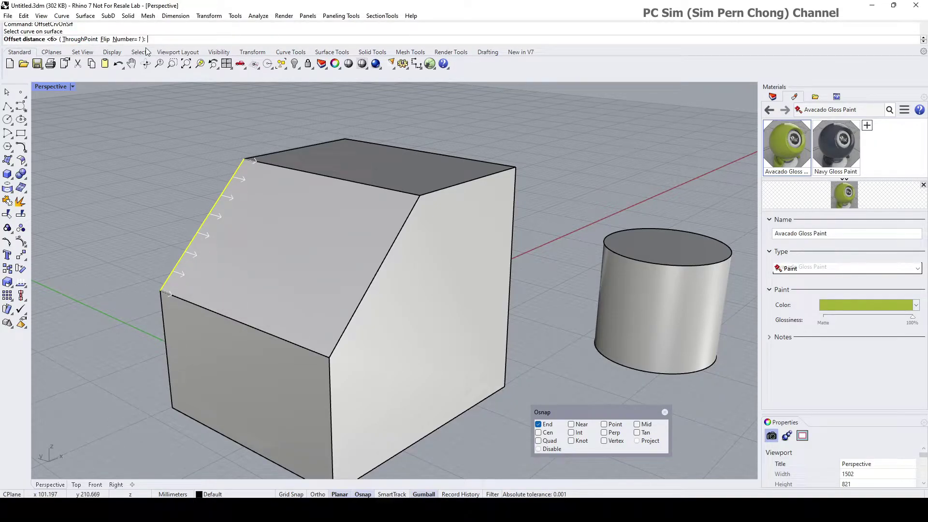
key(Return)
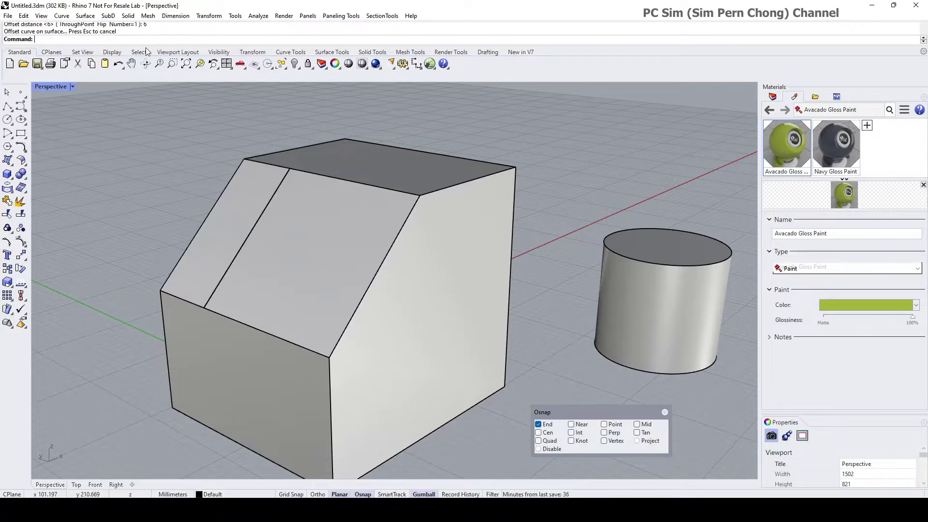
scroll(256, 257, up, 1)
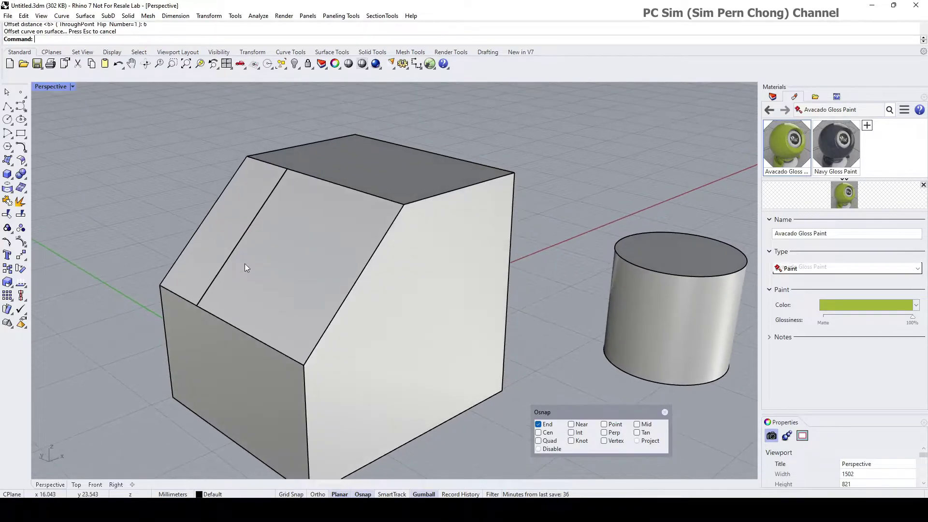
scroll(245, 263, up, 1)
scroll(295, 261, up, 1)
scroll(283, 259, up, 1)
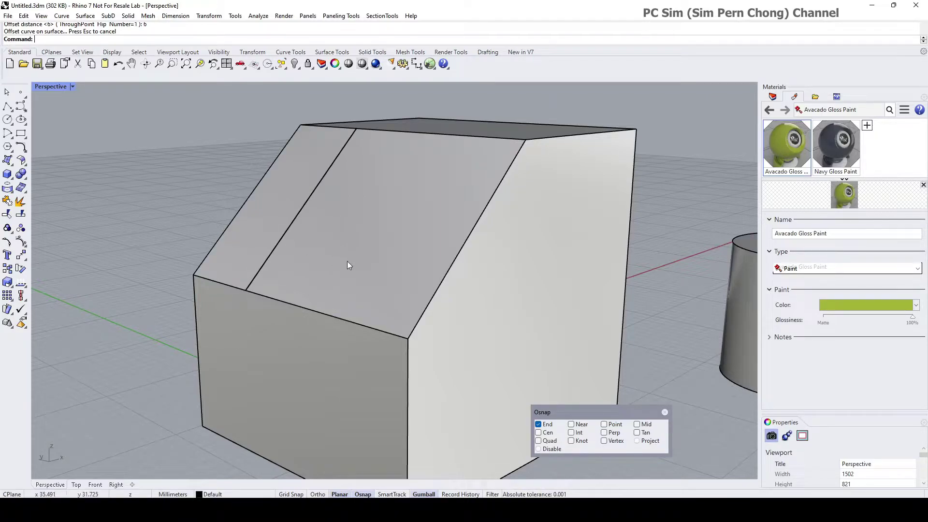
Offset the slanted face's lower edge onto the face, making a second curve crossing the first
shift+right_drag(160, 189, 138, 181)
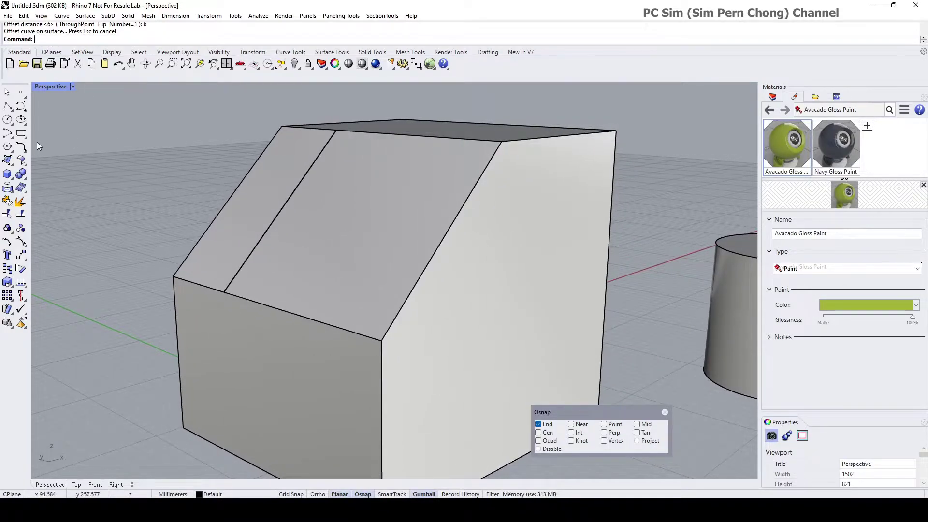
drag(24, 149, 63, 160)
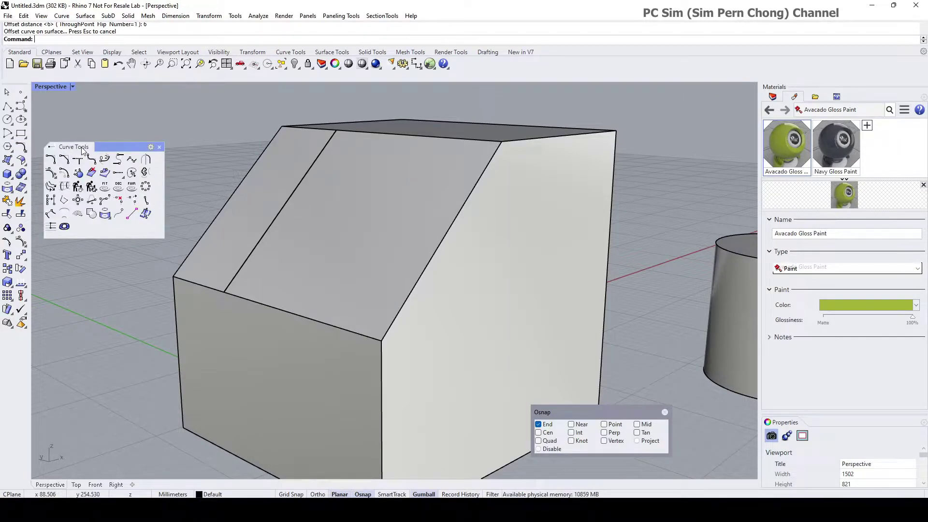
click(106, 175)
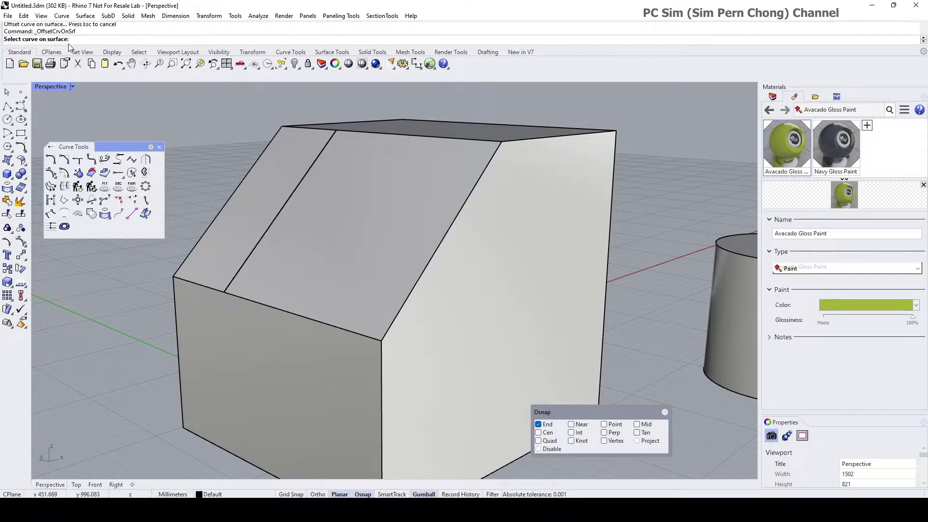
click(263, 306)
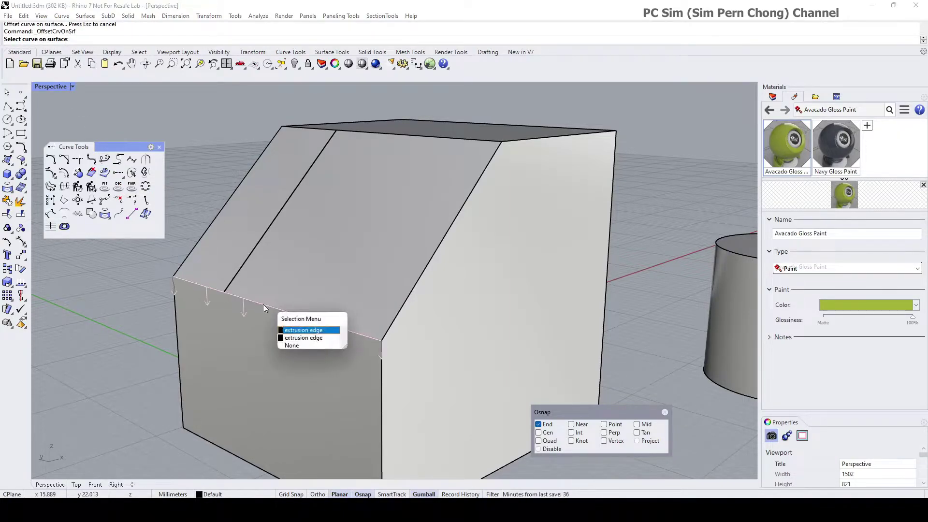
click(309, 338)
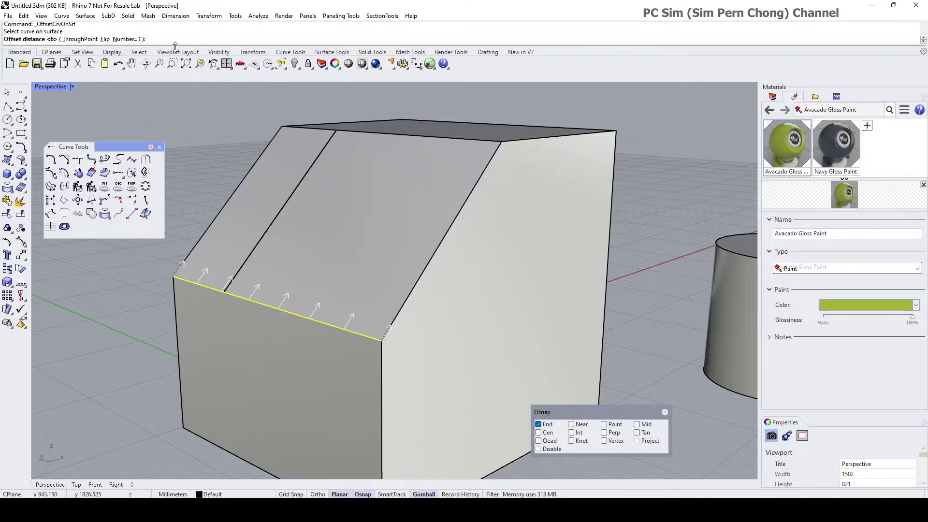
key(Return)
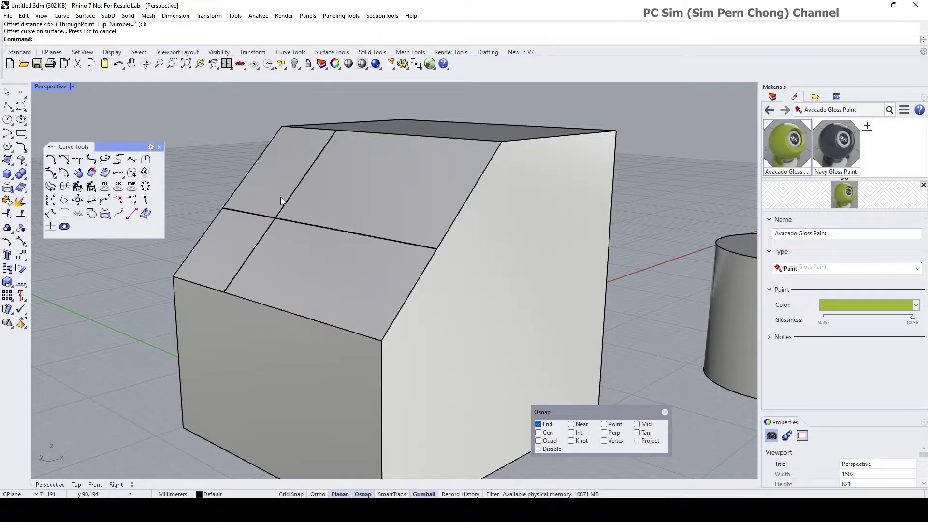
right_drag(282, 203, 291, 233)
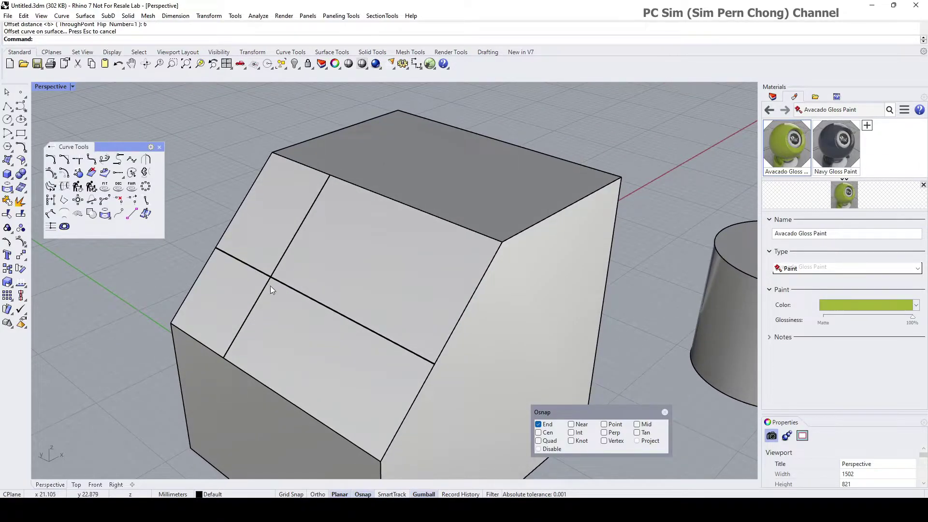
scroll(297, 289, down, 2)
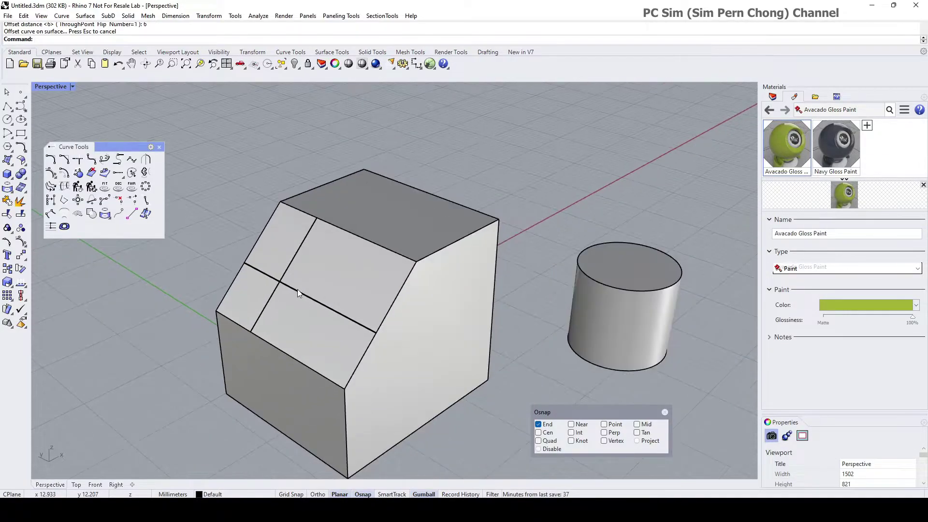
right_drag(297, 289, 358, 288)
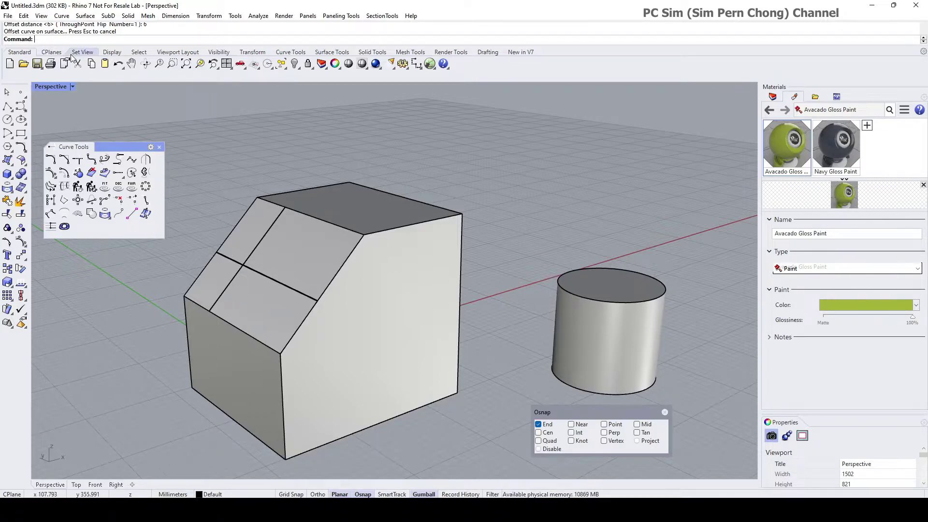
Start Orient3Pt and select the upright cylinder as the object to orient
text(Orient)
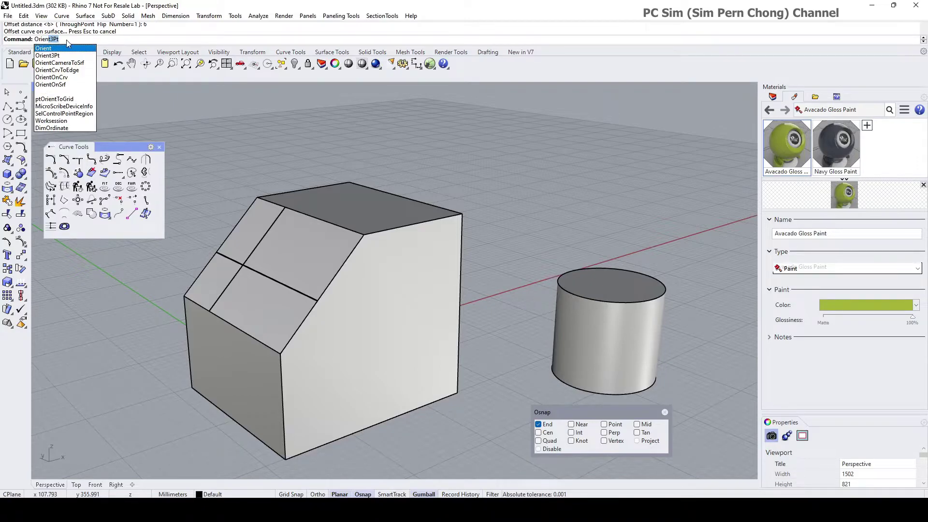
click(54, 56)
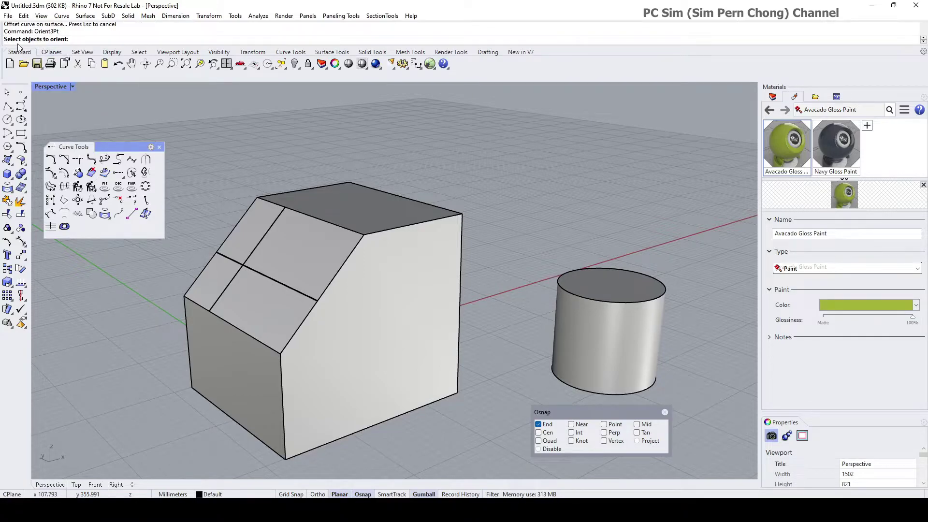
scroll(518, 282, down, 3)
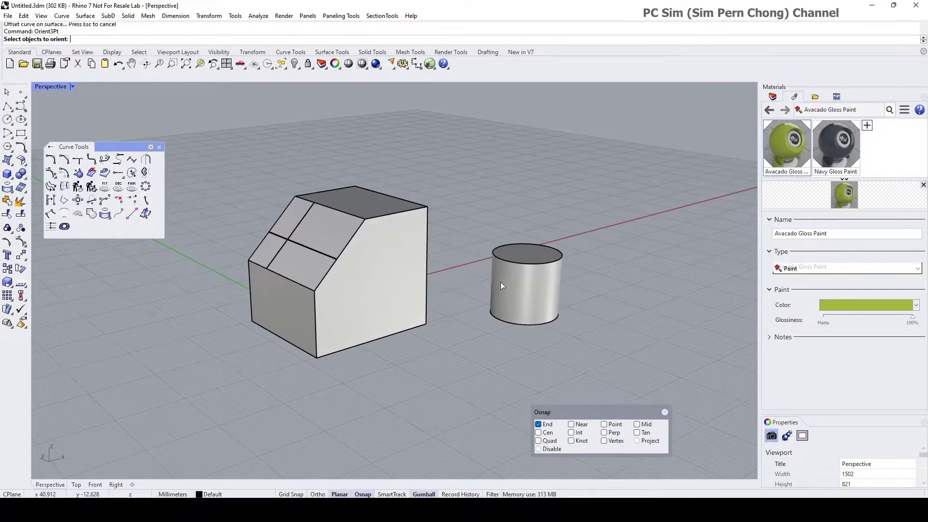
scroll(534, 312, up, 4)
click(526, 280)
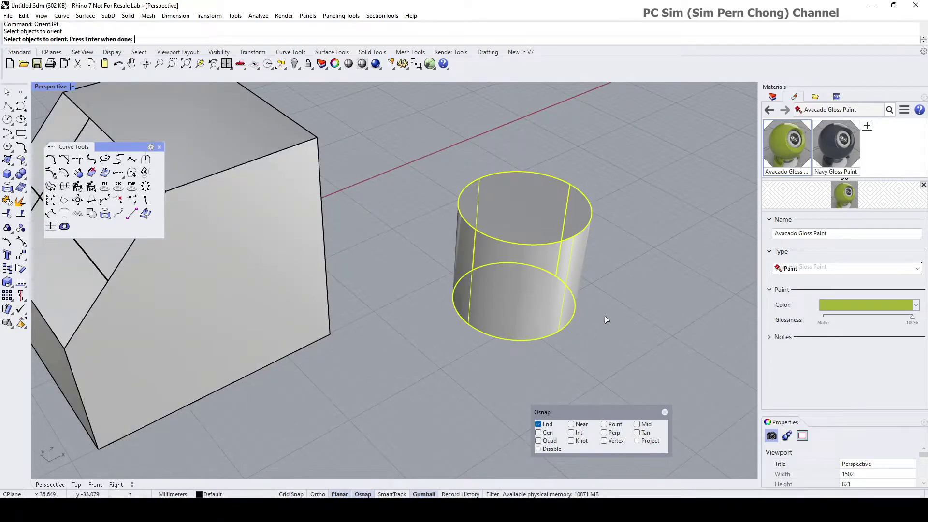
key(Return)
Snap to Center only, set reference point 1 at the cylinder's base centre, and enable Ortho
mouse_move(619, 321)
right_down()
mouse_move(622, 306)
mouse_move(627, 311)
right_up()
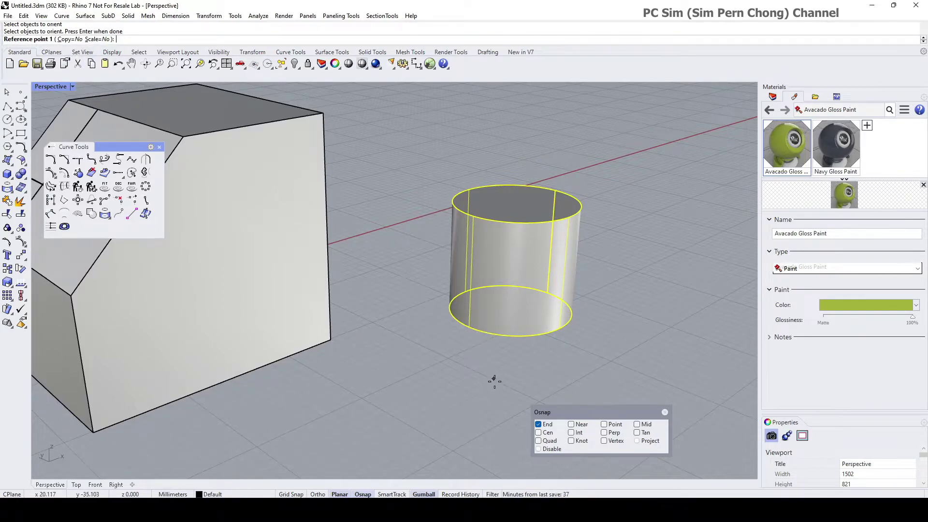
shift+right_drag(497, 375, 506, 380)
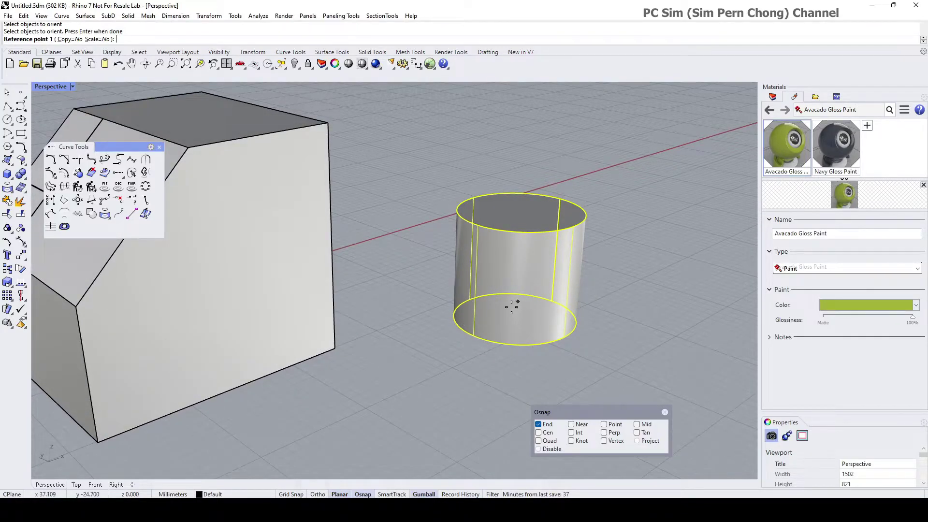
drag(571, 416, 583, 399)
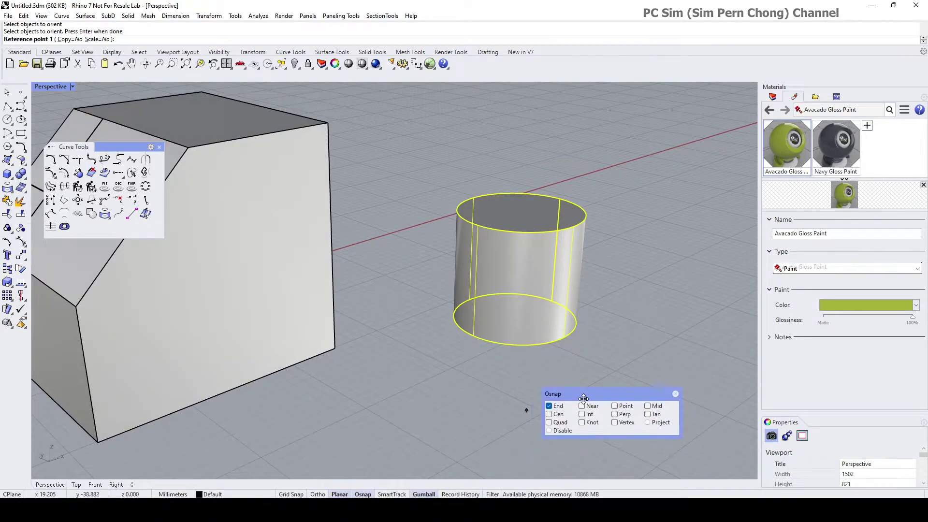
right_click(550, 416)
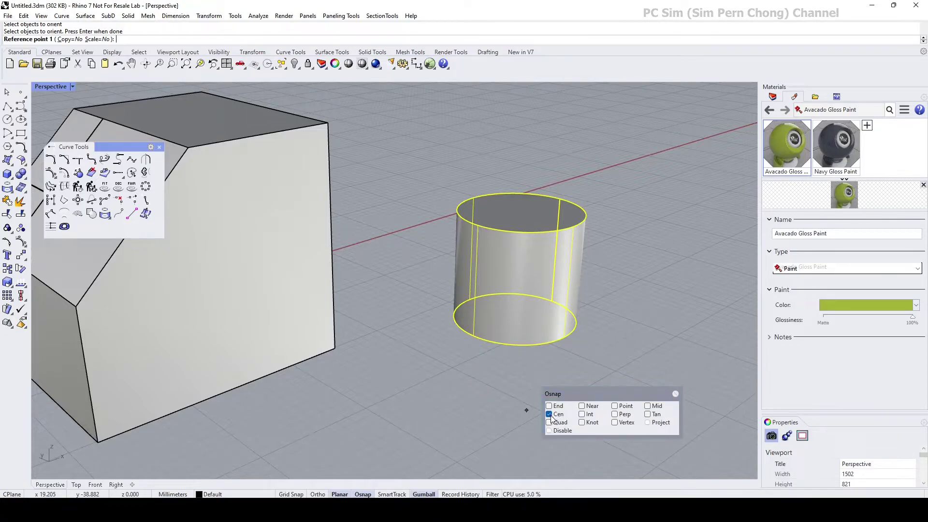
click(547, 349)
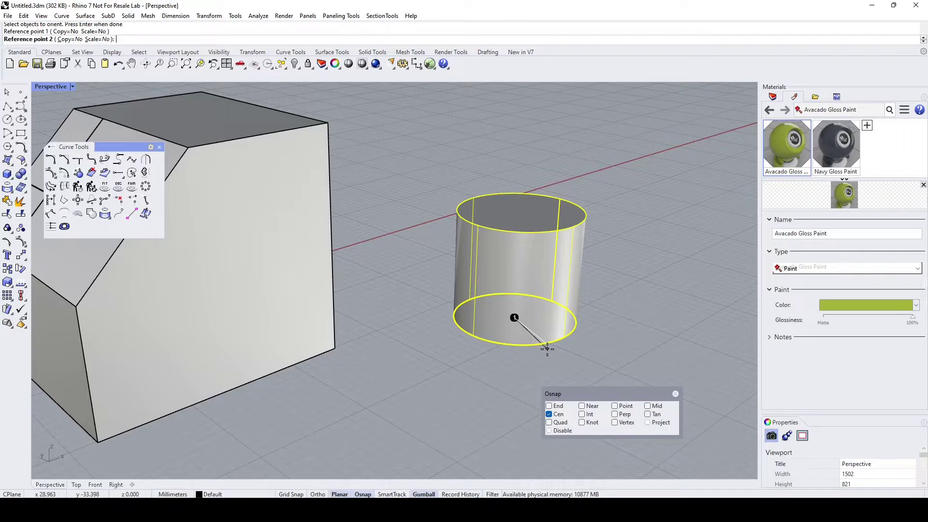
key(F8)
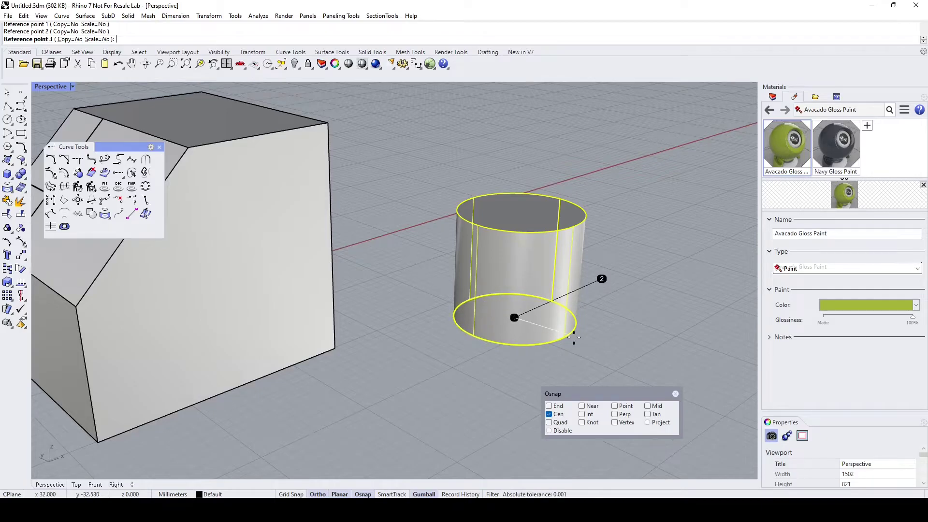
Set reference point 3, then snap target point 1 to the guide curves' intersection with Int osnap
click(597, 352)
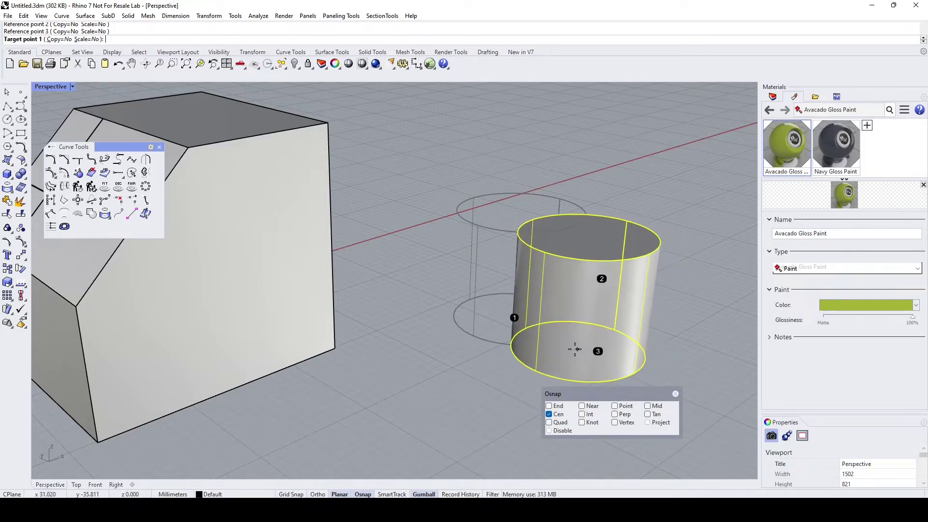
shift+right_drag(305, 290, 514, 327)
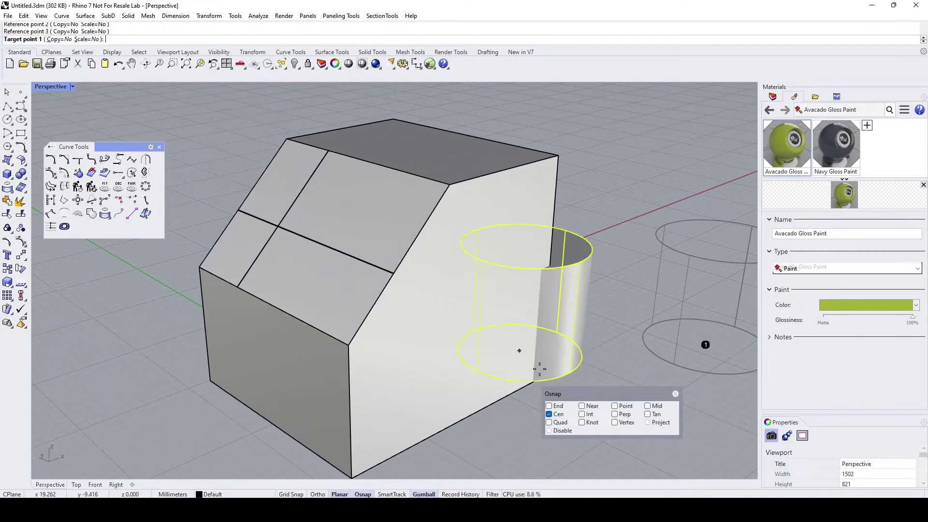
drag(591, 395, 626, 385)
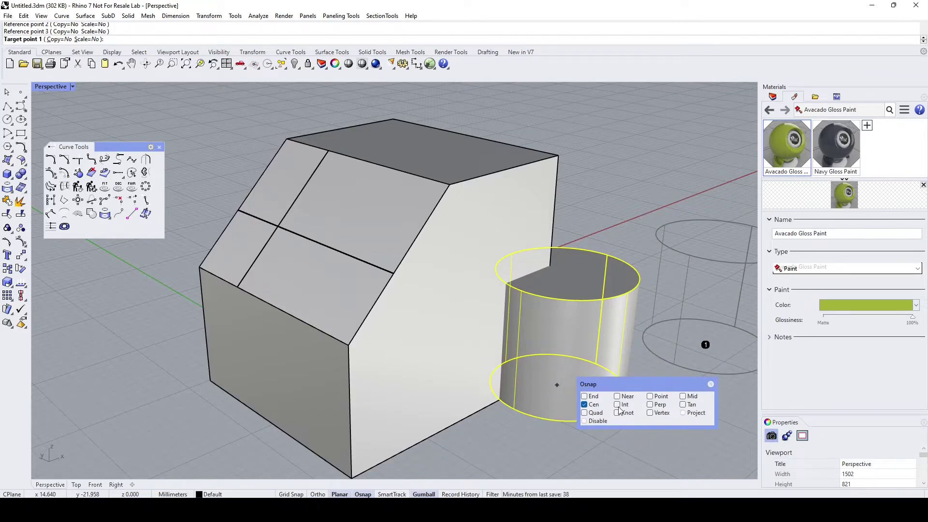
click(618, 404)
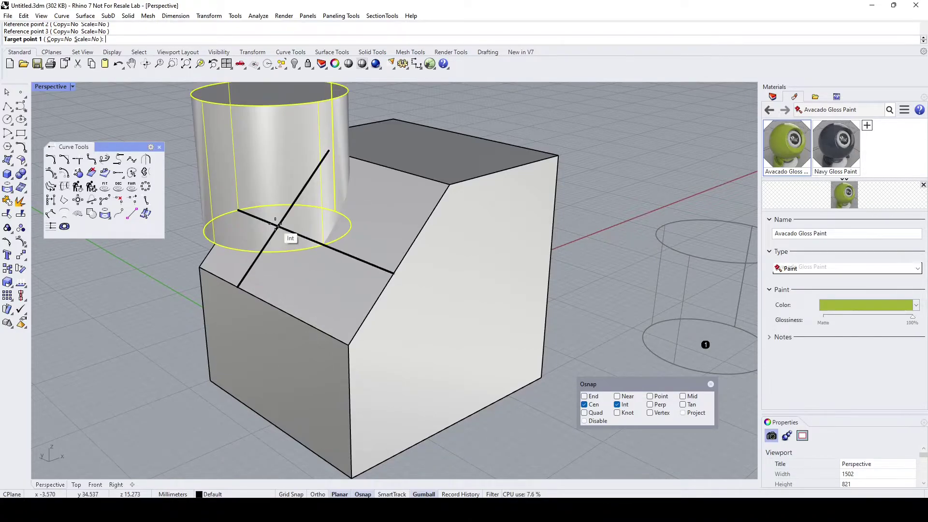
click(278, 225)
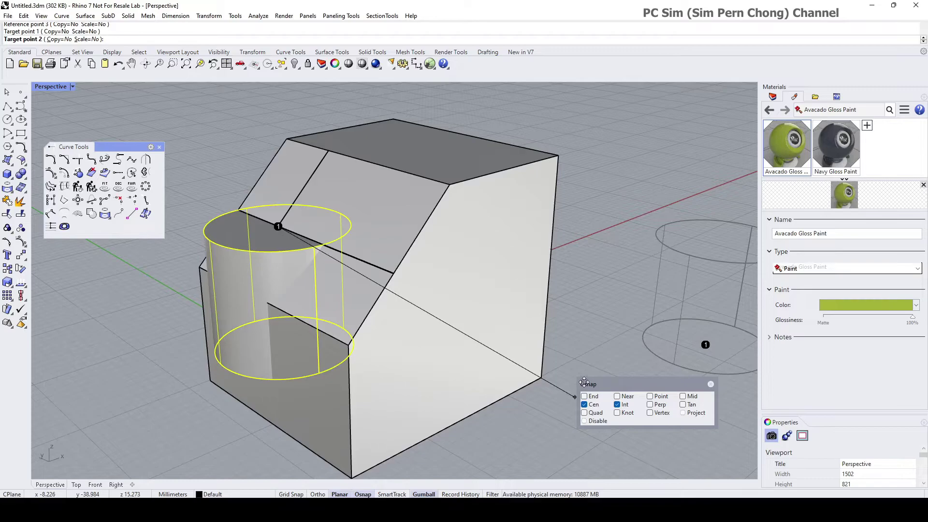
right_click(617, 397)
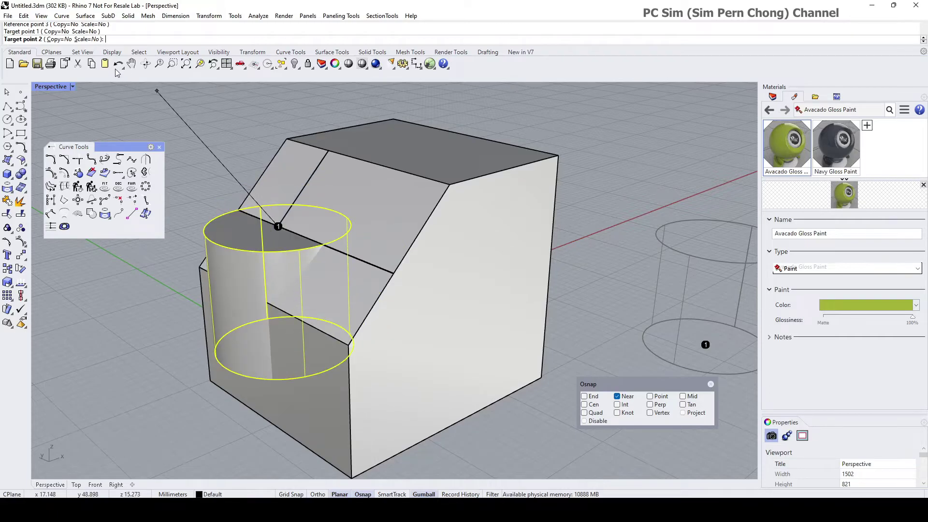
Pick target points 2 and 3 on the slanted face so the cylinder stands perpendicular to it
click(307, 182)
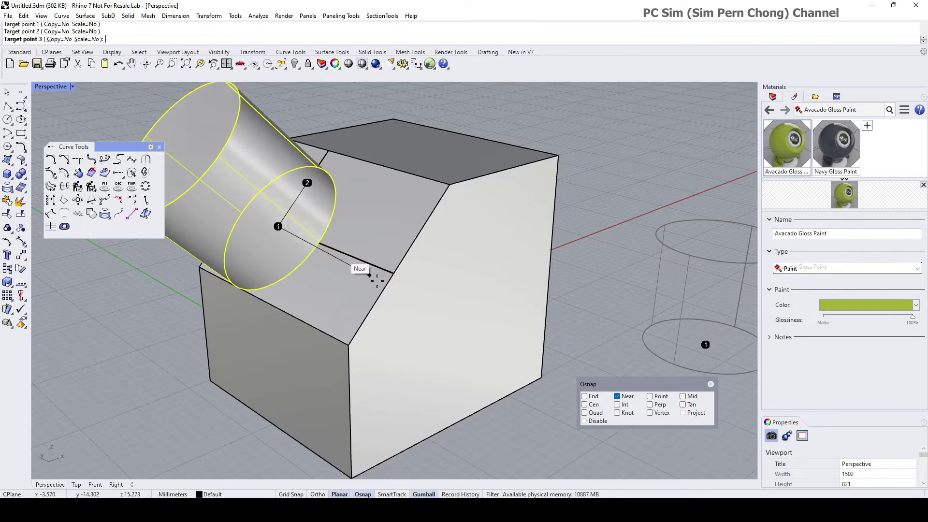
click(333, 249)
right_drag(342, 259, 373, 260)
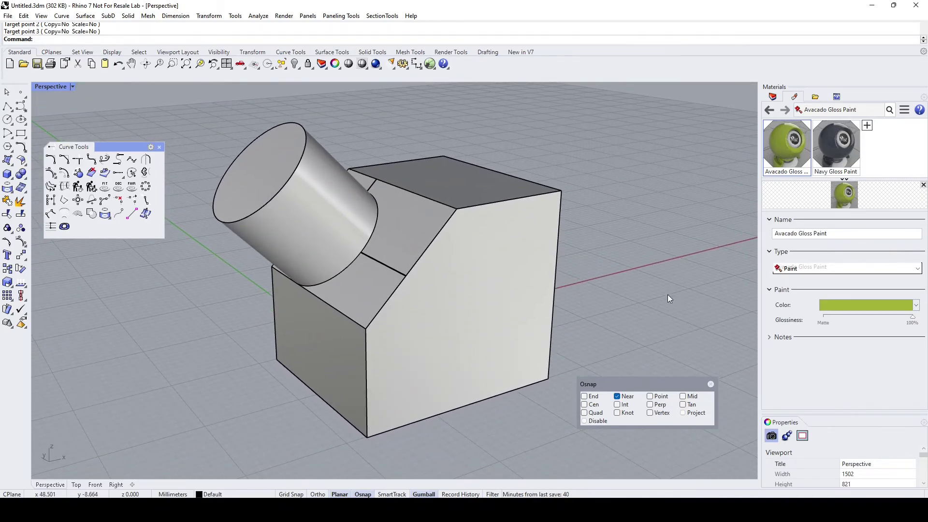
mouse_move(331, 225)
right_down()
mouse_move(310, 208)
mouse_move(340, 223)
mouse_move(338, 213)
mouse_move(329, 219)
mouse_move(347, 230)
mouse_move(342, 218)
right_up()
scroll(351, 231, up, 2)
scroll(352, 231, down, 2)
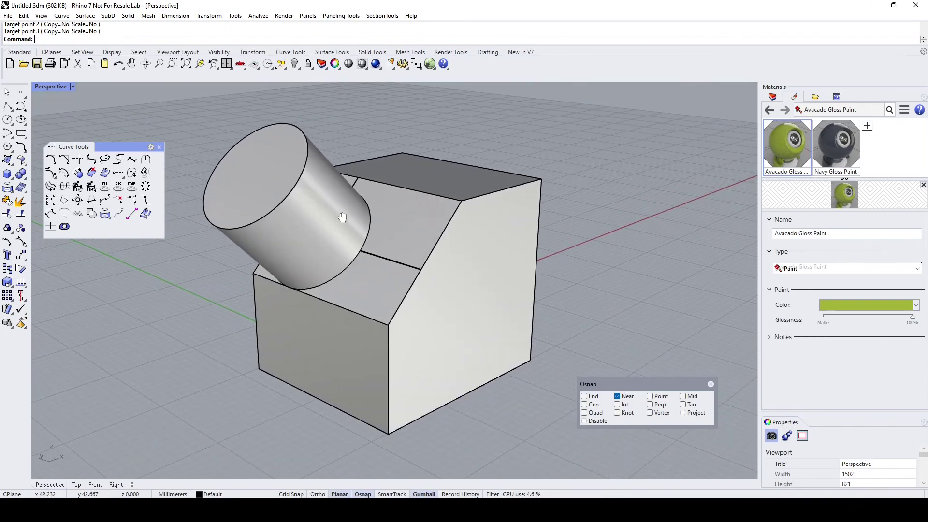